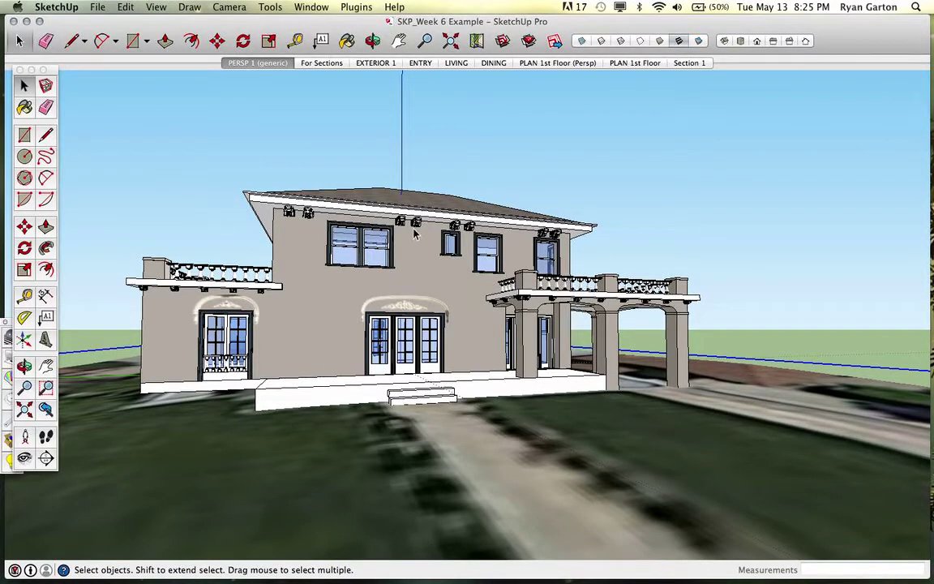
Open the Styles window, enlarge it, and place it clear of the left half of the house
middle_drag(364, 249, 422, 258)
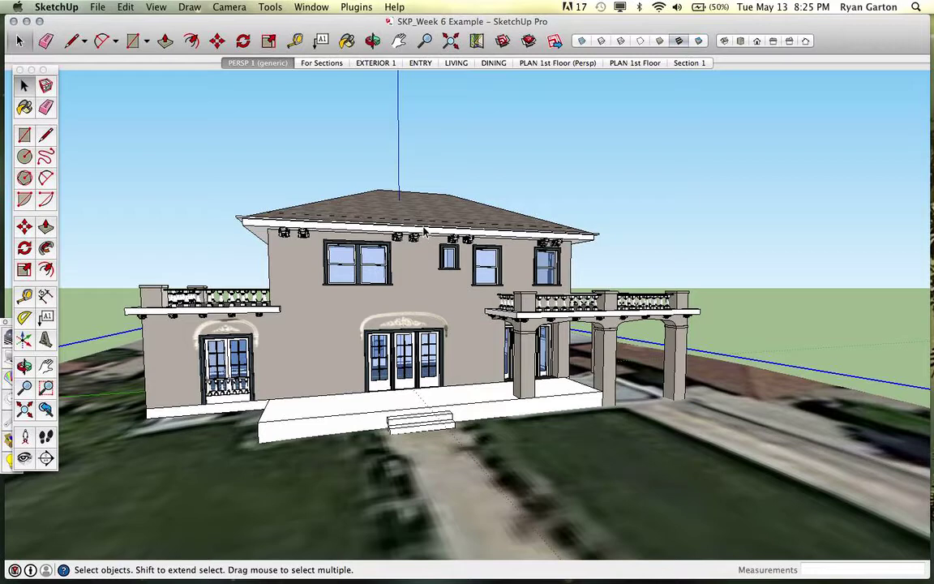
click(311, 8)
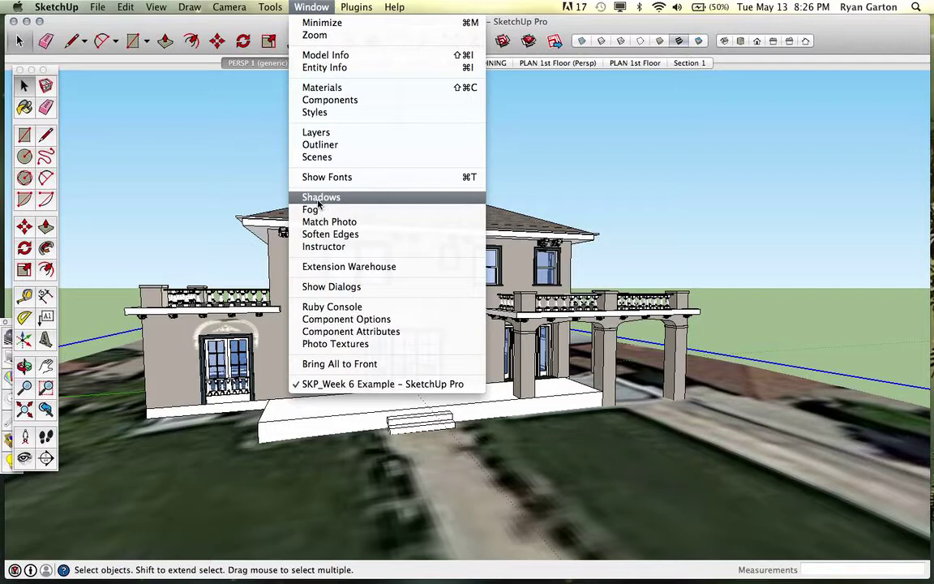
click(312, 113)
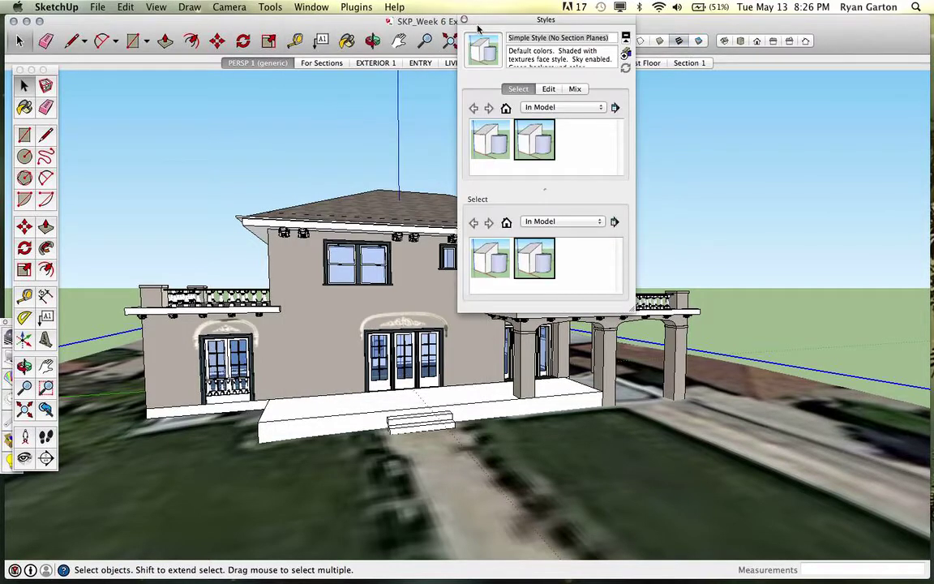
drag(467, 24, 239, 49)
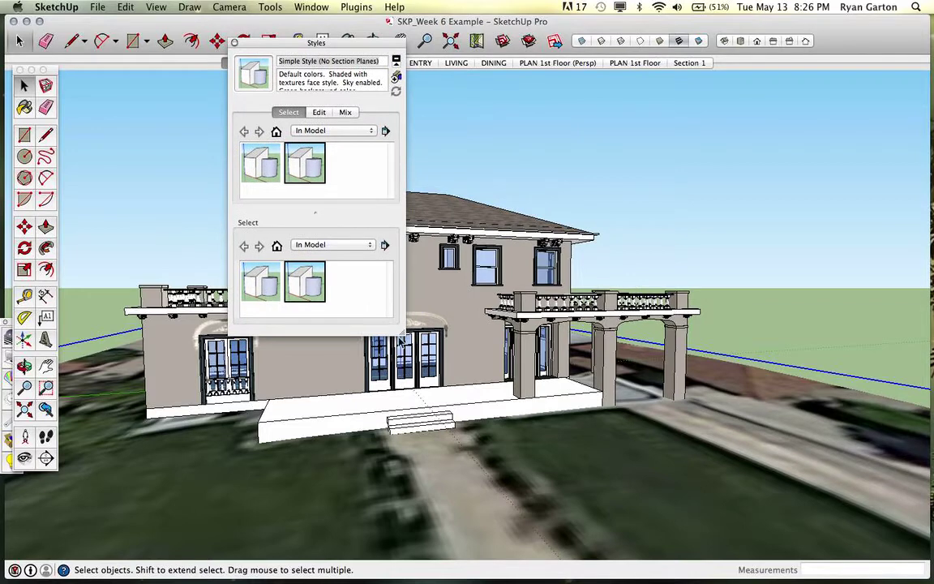
drag(402, 329, 527, 437)
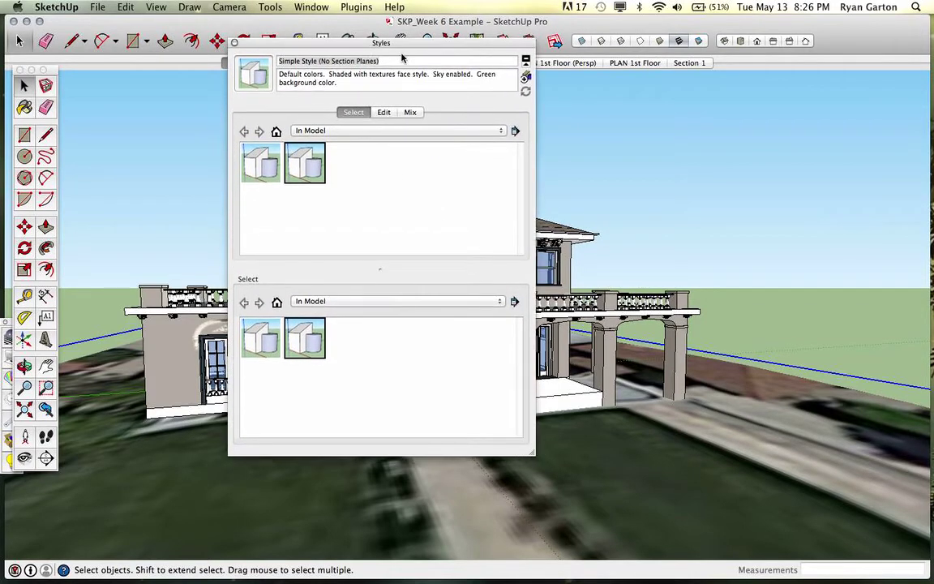
drag(409, 43, 538, 98)
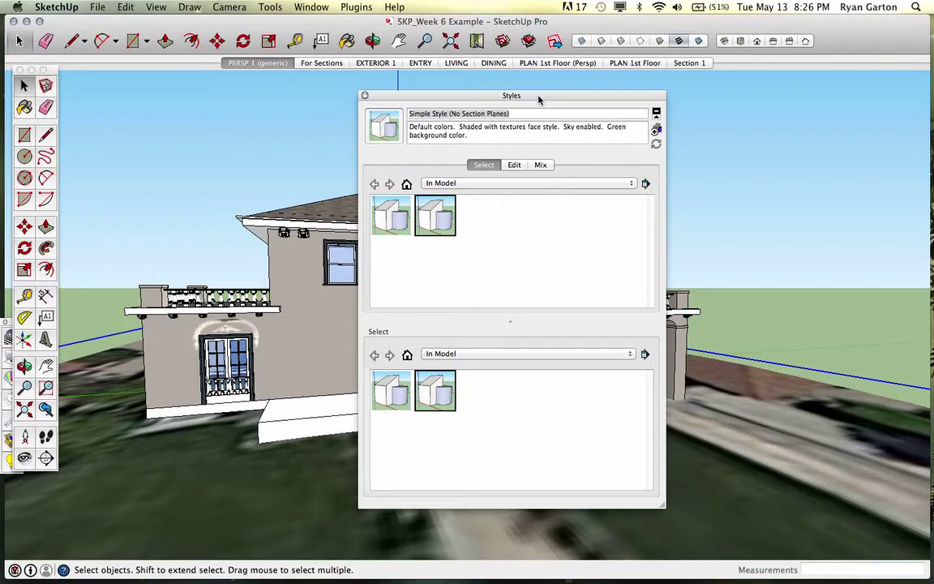
drag(538, 98, 676, 106)
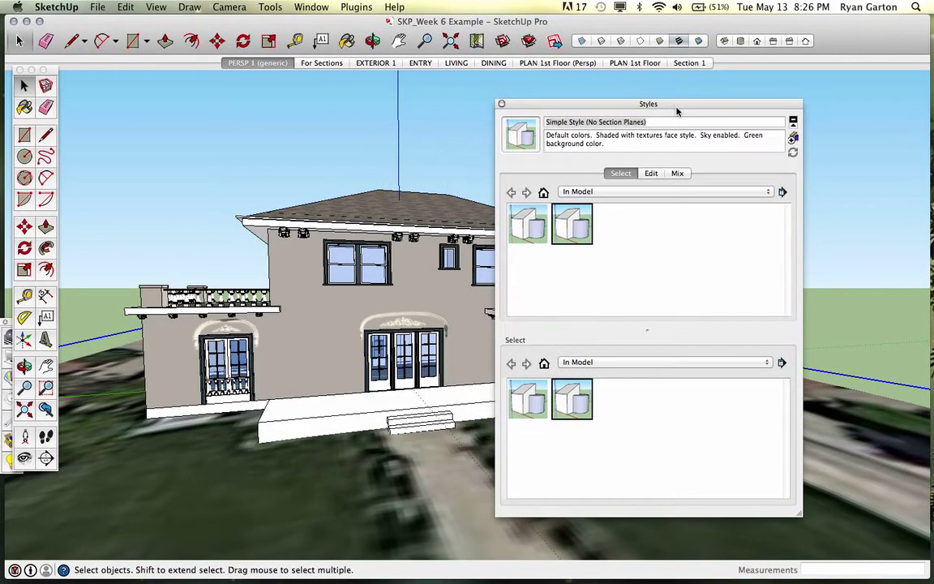
Apply the Generic CAD style from the Assorted Styles collection to the house model
middle_drag(277, 264, 405, 299)
scroll(373, 371, up, 3)
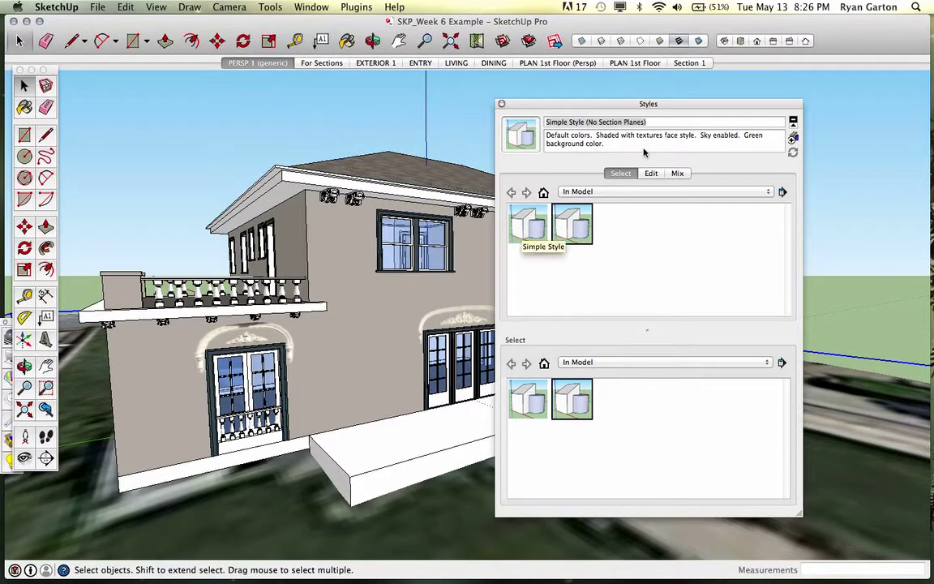
click(627, 192)
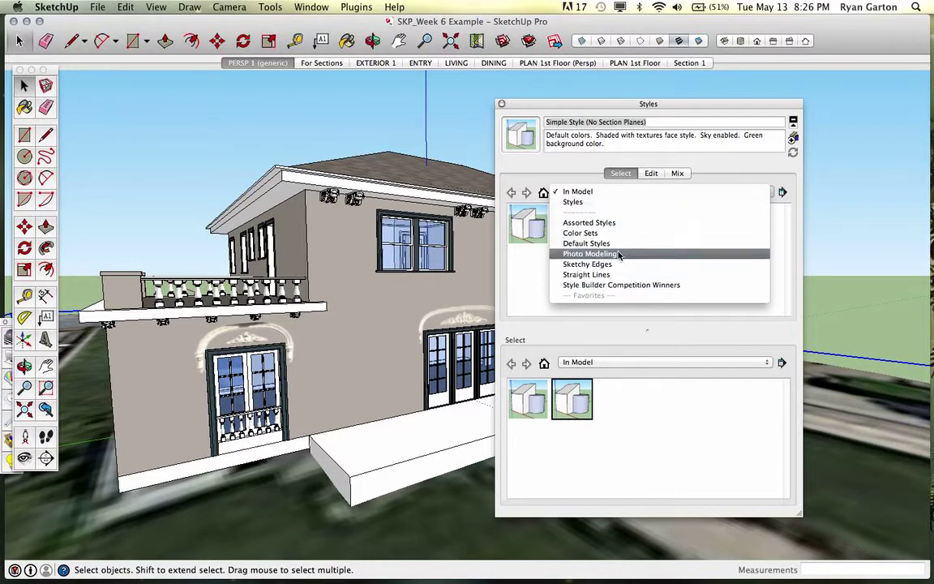
click(615, 229)
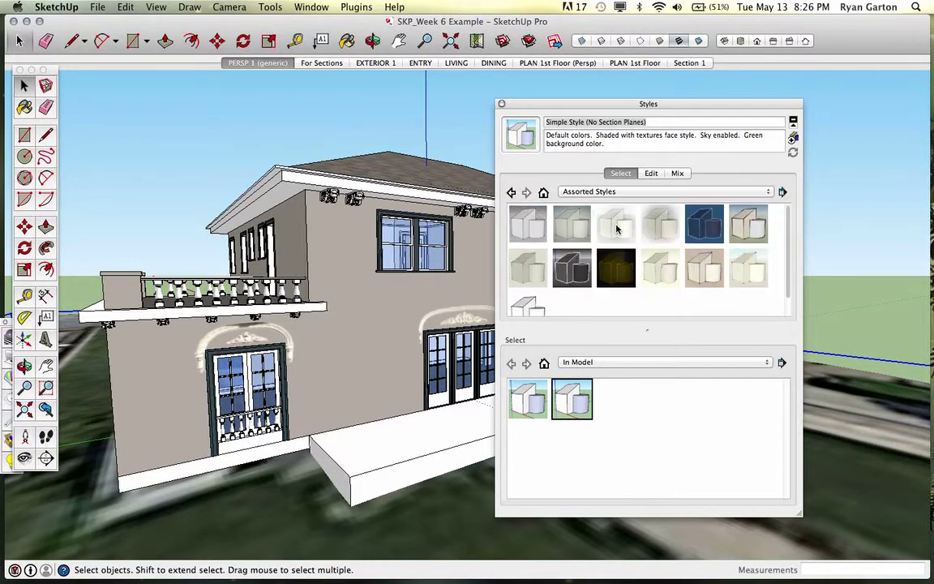
click(572, 268)
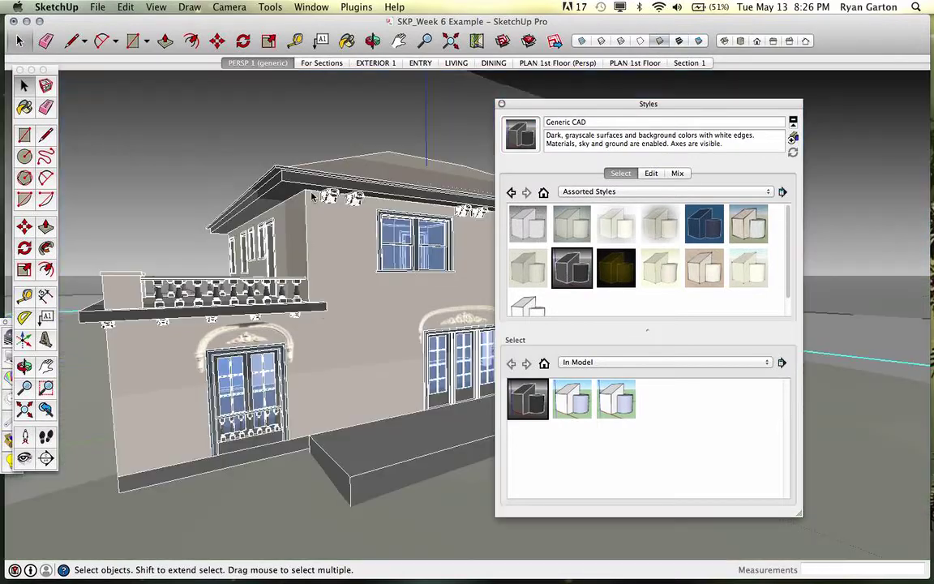
Move the Styles window away from the house and delete the two section planes around the building
middle_drag(440, 217, 328, 197)
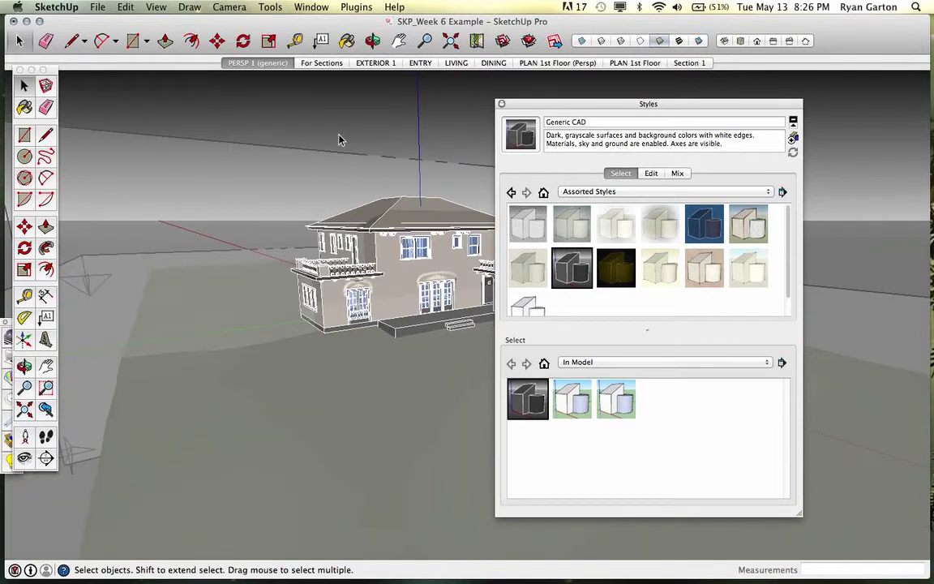
drag(558, 106, 689, 97)
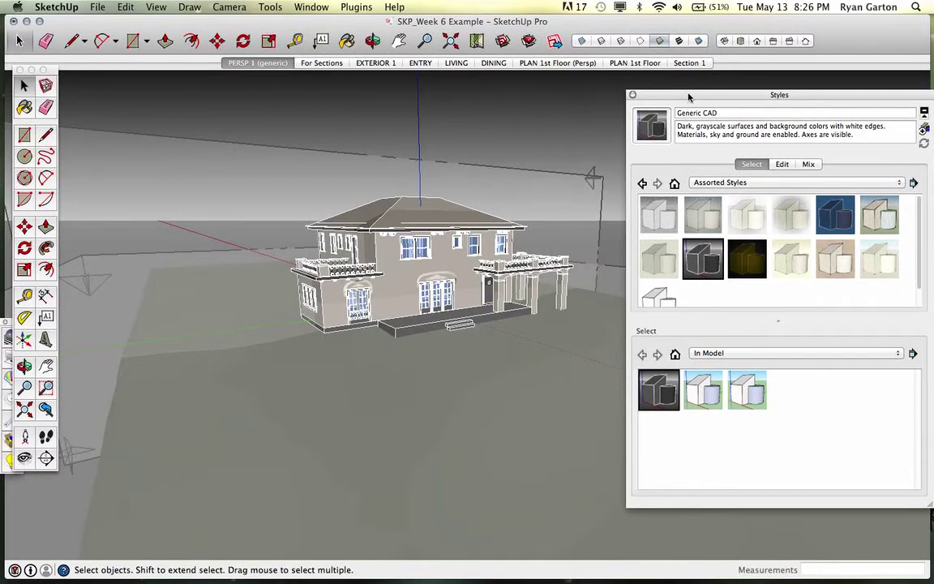
click(532, 199)
key(Delete)
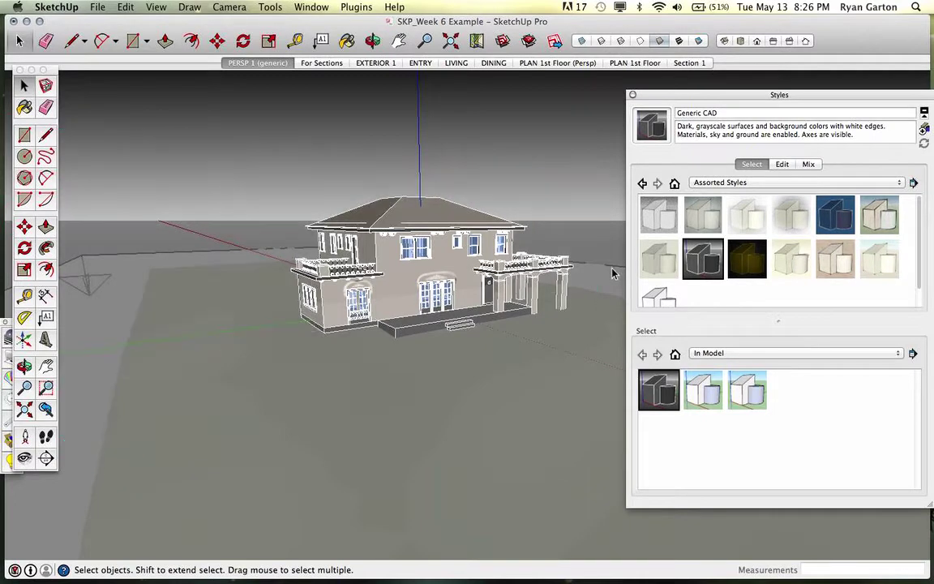
click(601, 276)
key(Delete)
Apply the PSO Graded style from Assorted Styles and inspect its paper texture on the house up close
scroll(374, 229, up, 3)
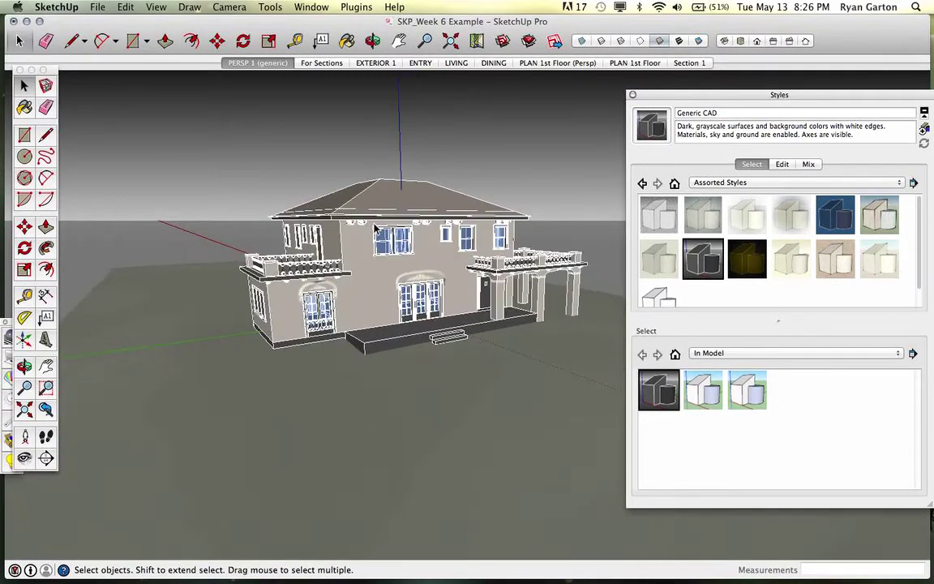
scroll(374, 229, up, 2)
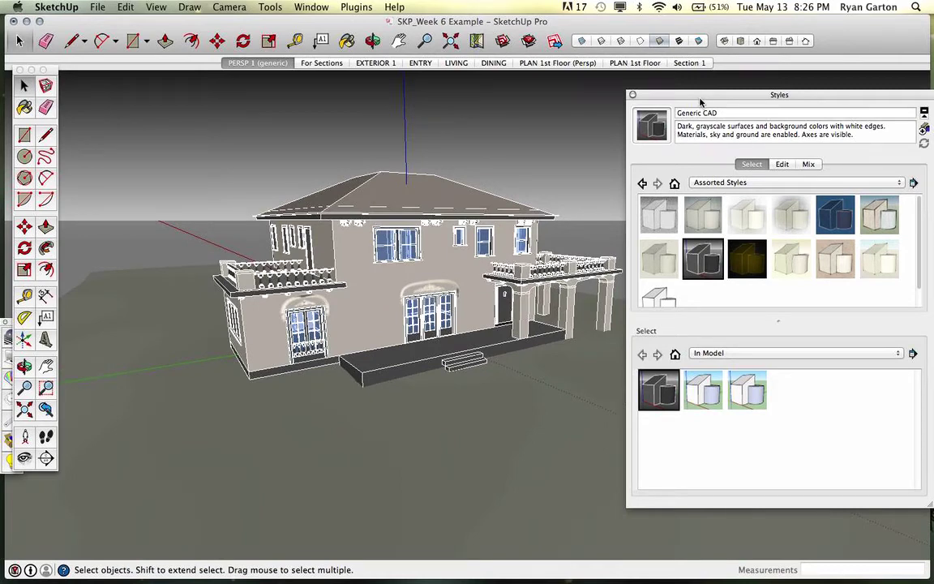
click(710, 221)
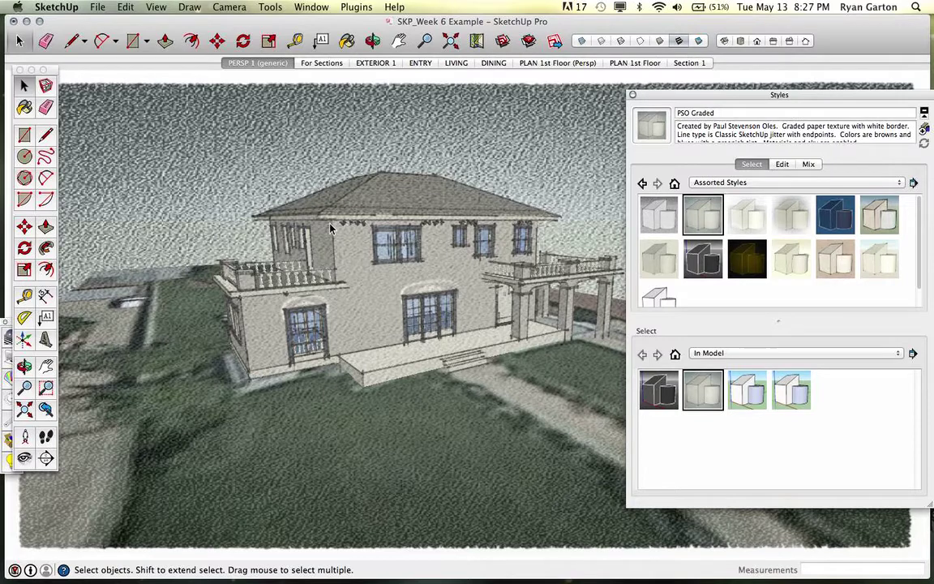
scroll(330, 229, up, 1)
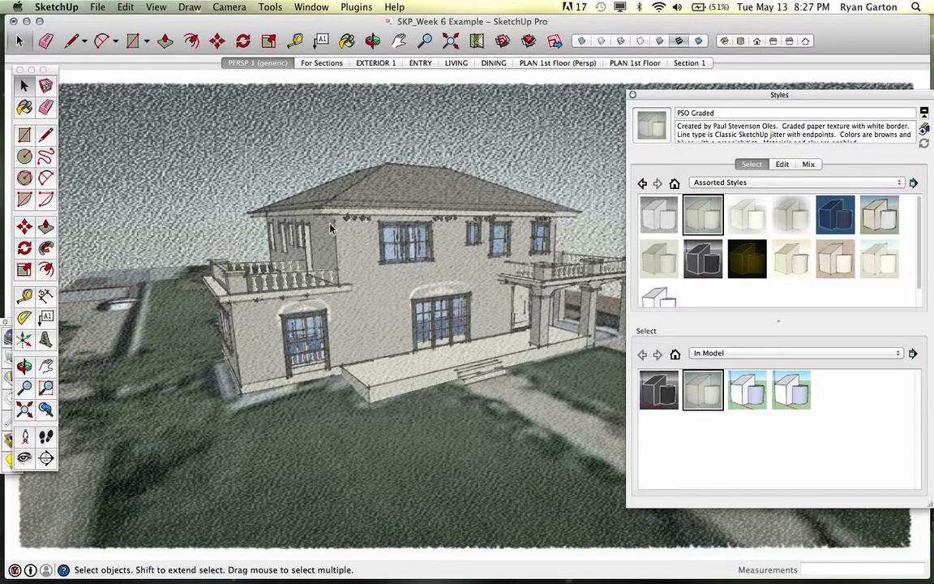
scroll(329, 230, up, 1)
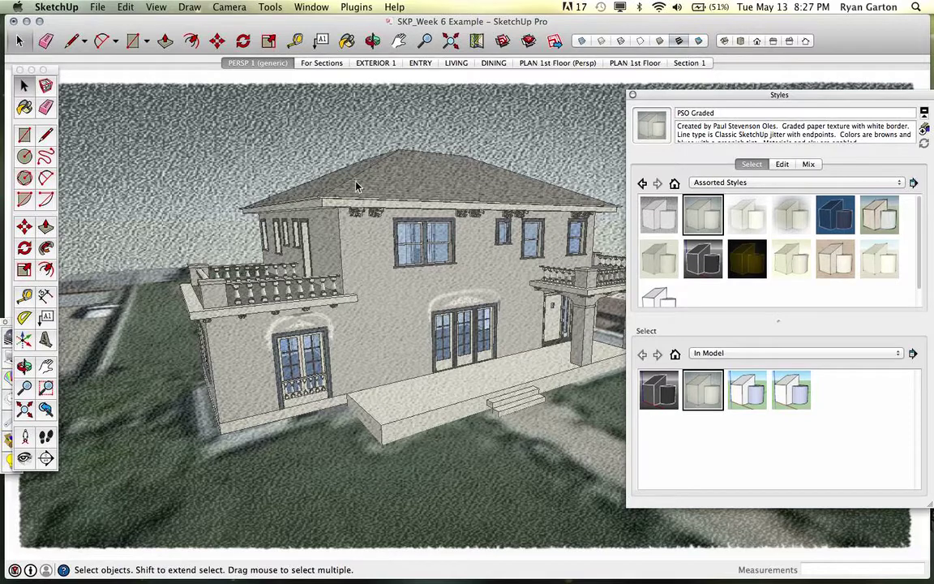
Apply the Blueprint style, select the roof under it, and switch back to the Generic CAD style
click(826, 211)
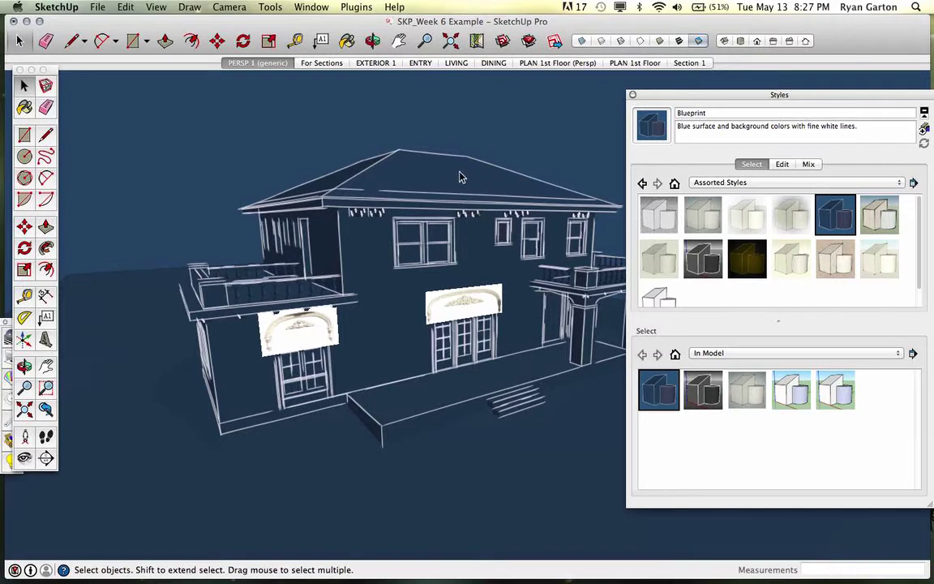
click(369, 226)
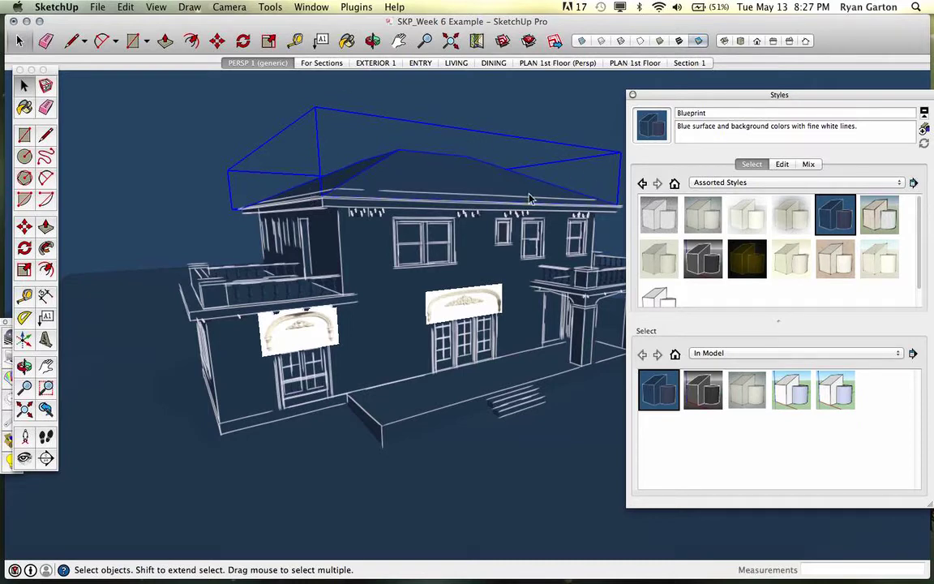
click(698, 266)
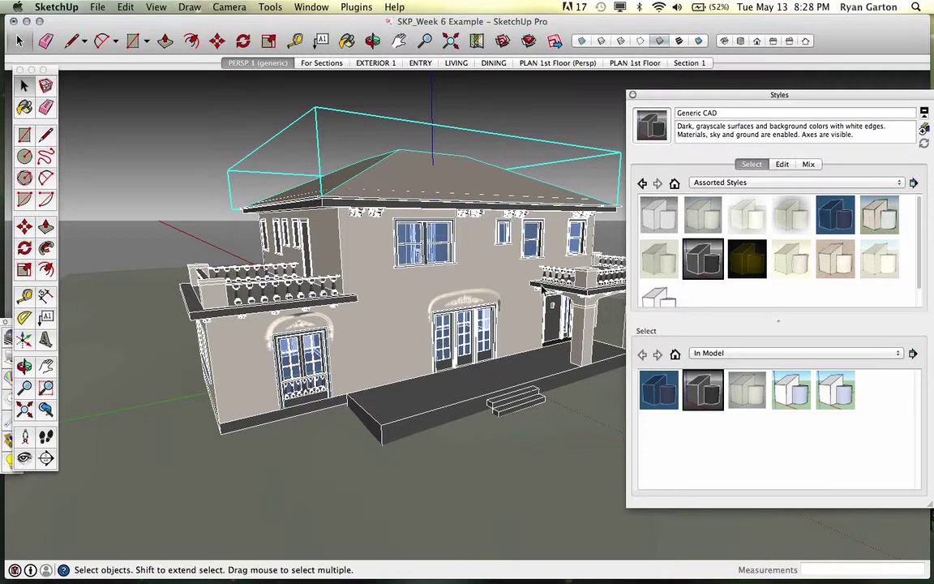
Apply the Cross Stitch style from the Sketchy Edges collection to the model
drag(692, 95, 631, 88)
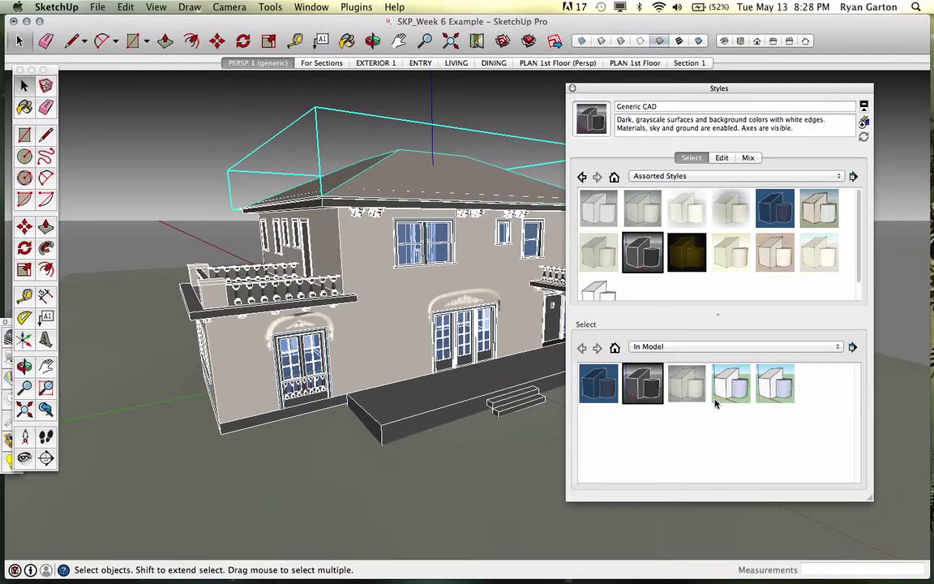
click(708, 179)
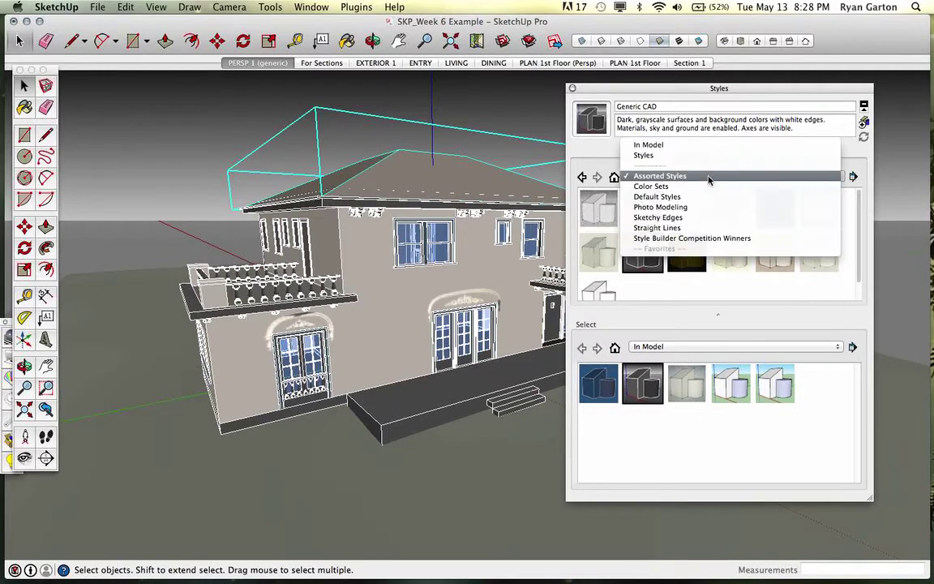
click(672, 217)
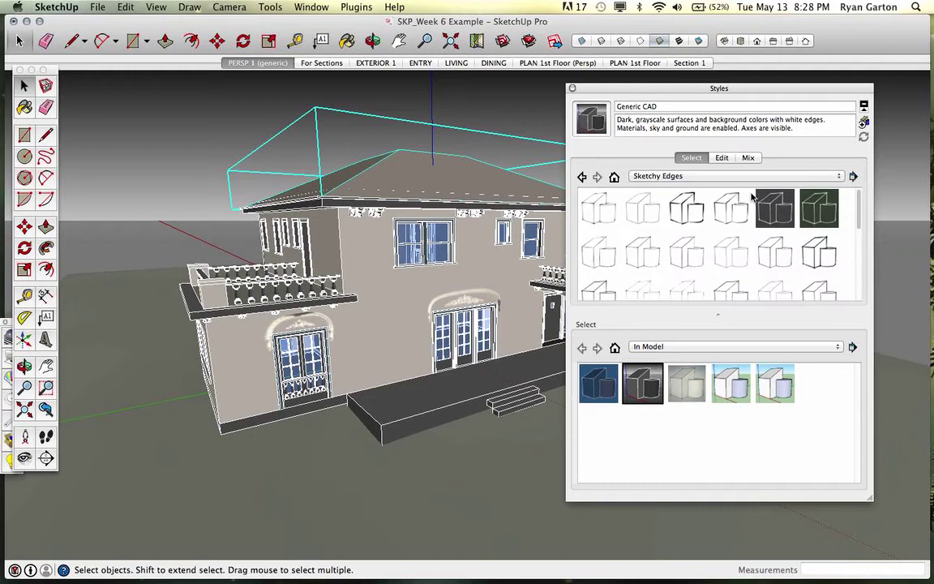
click(783, 256)
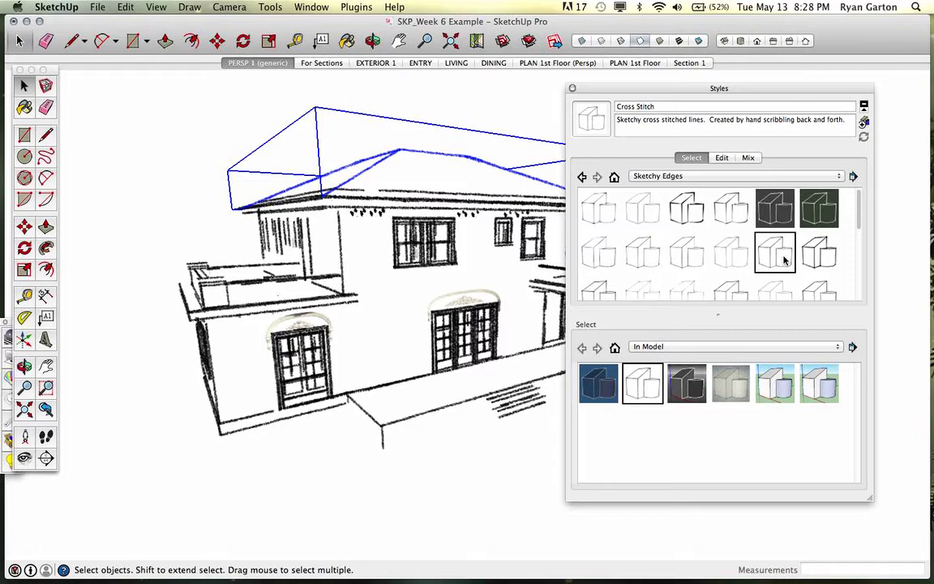
Apply Pencil Edges With Whiteout Border from Style Builder Competition Winners and move the Styles window clear of the house
click(753, 177)
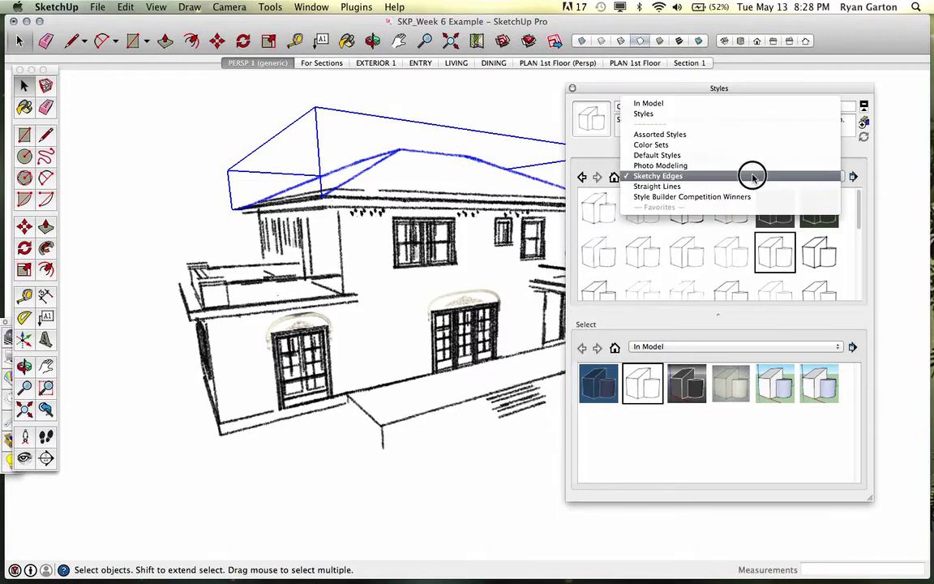
click(670, 187)
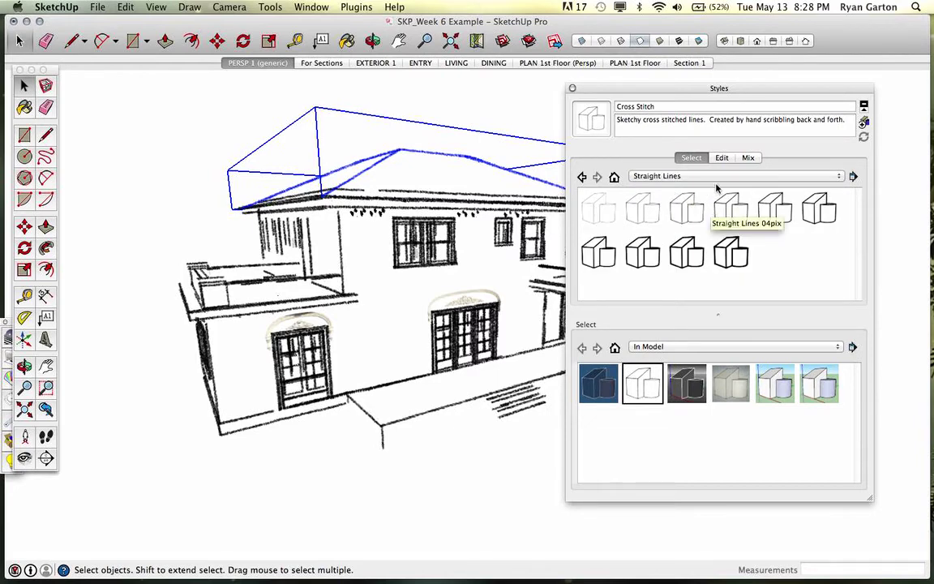
click(691, 177)
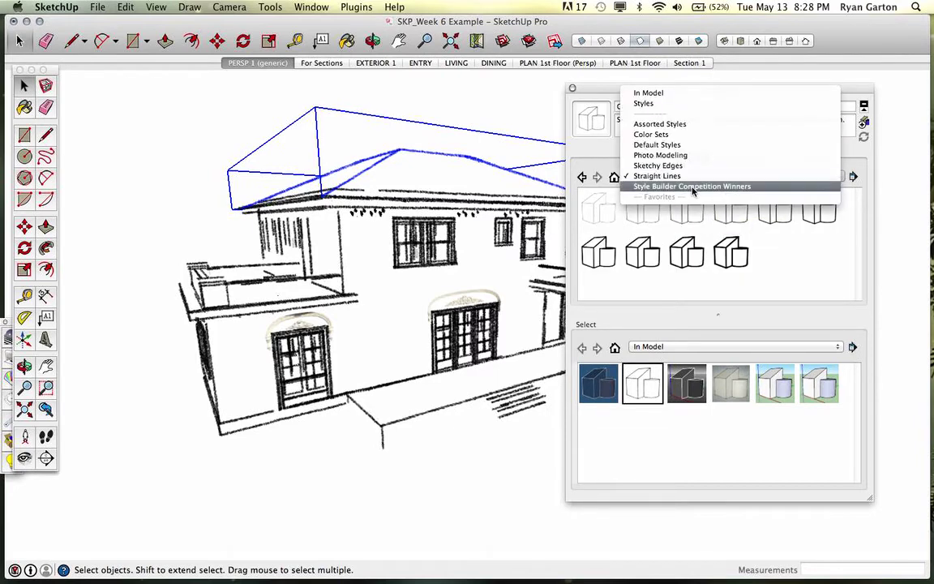
click(695, 187)
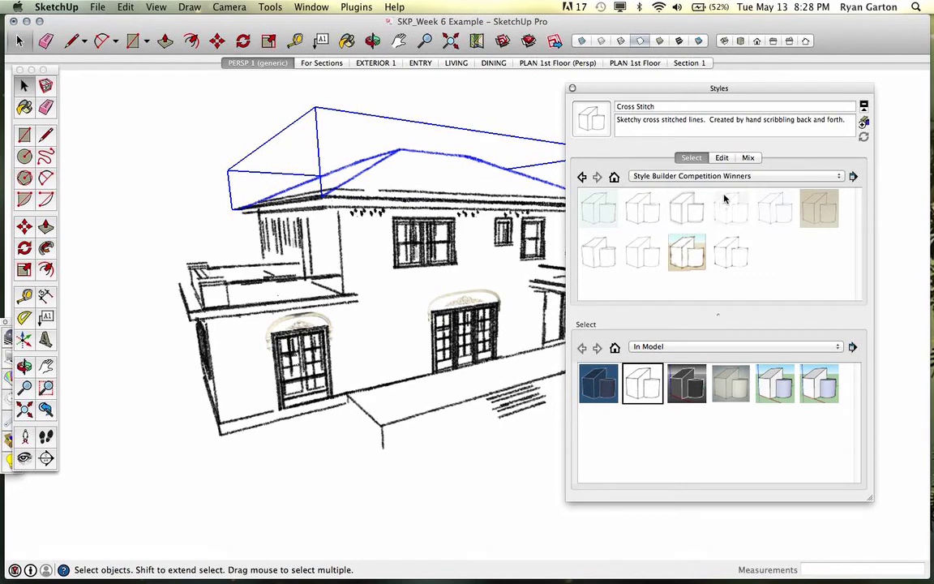
click(726, 199)
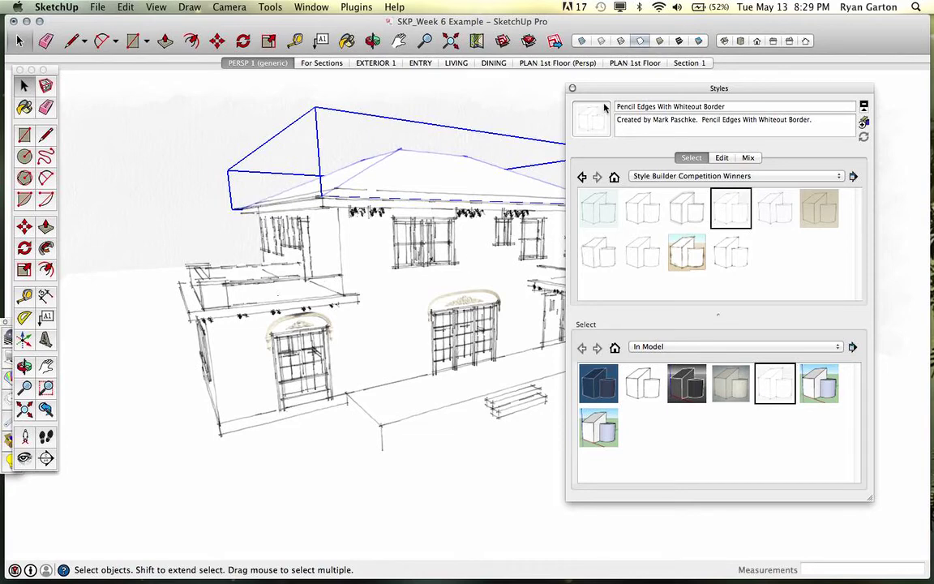
mouse_move(621, 88)
mouse_down()
mouse_move(775, 202)
mouse_move(667, 121)
mouse_move(749, 101)
mouse_move(671, 87)
mouse_move(733, 91)
mouse_move(555, 90)
mouse_move(620, 81)
mouse_up()
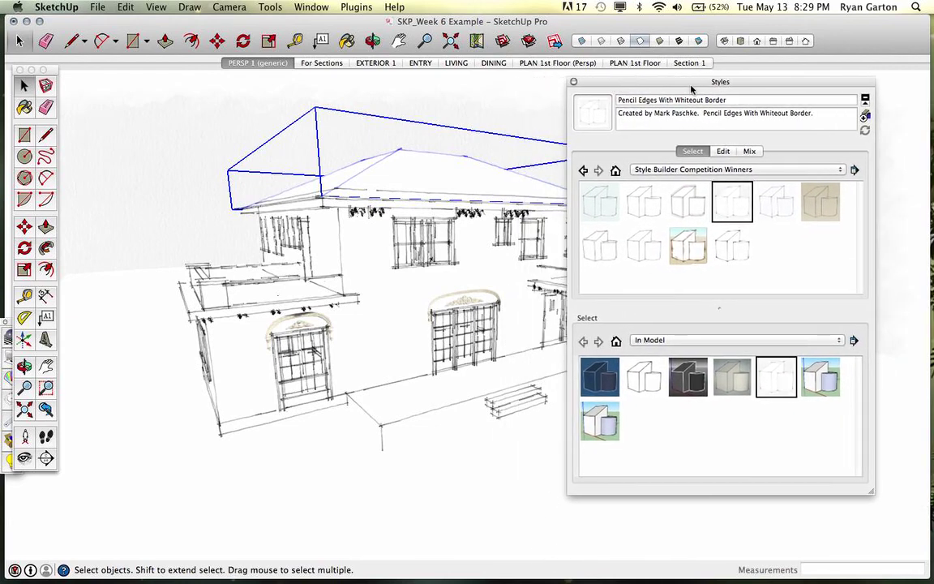
drag(691, 81, 745, 98)
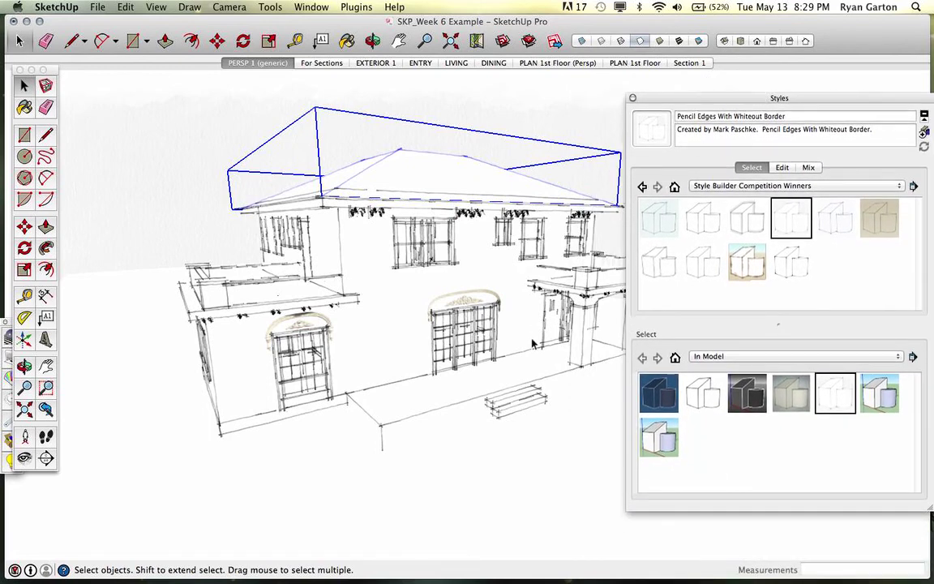